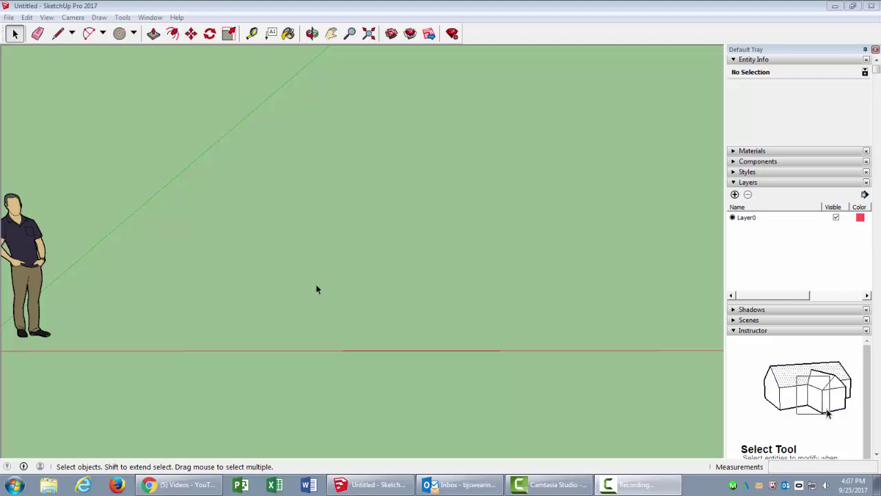
Draw a flat circle of 4-inch radius on the ground plane, then return to Select
middle_drag(316, 289, 306, 319)
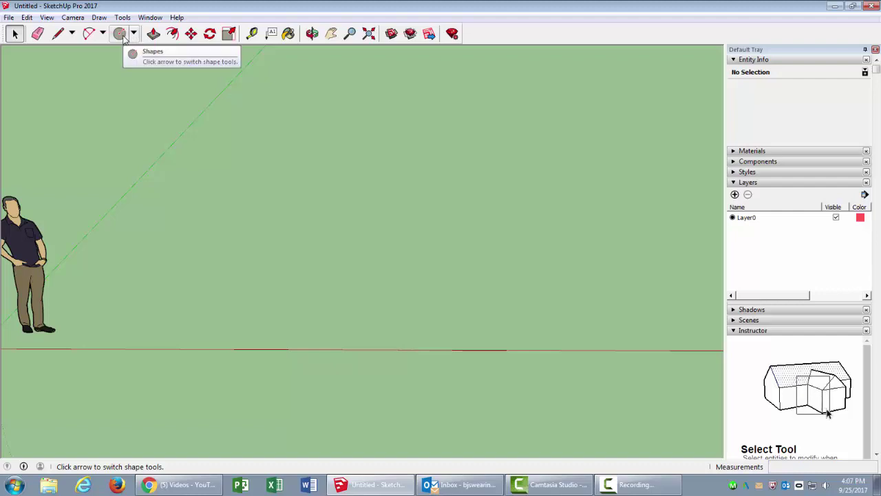
click(123, 36)
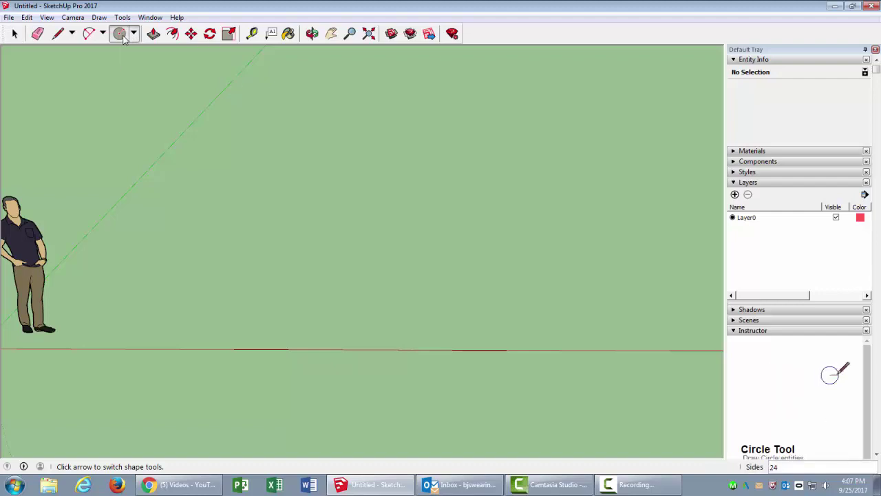
click(434, 303)
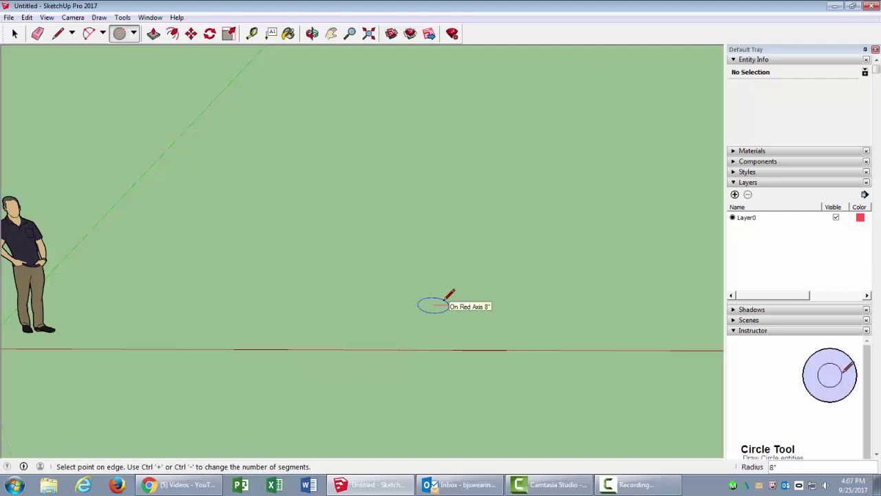
click(447, 300)
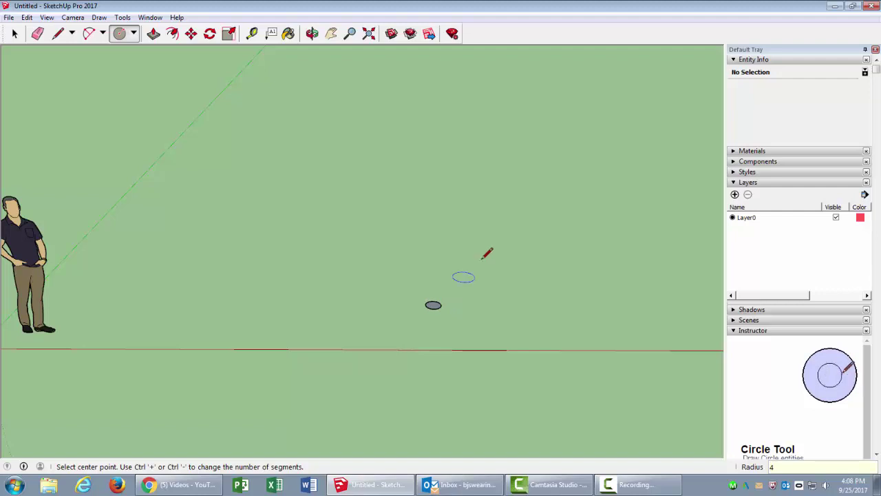
scroll(435, 303, up, 3)
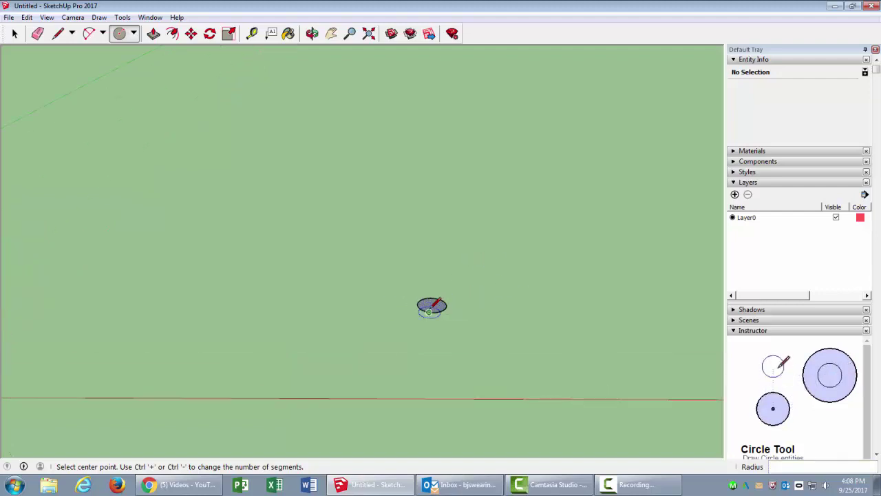
scroll(434, 307, up, 5)
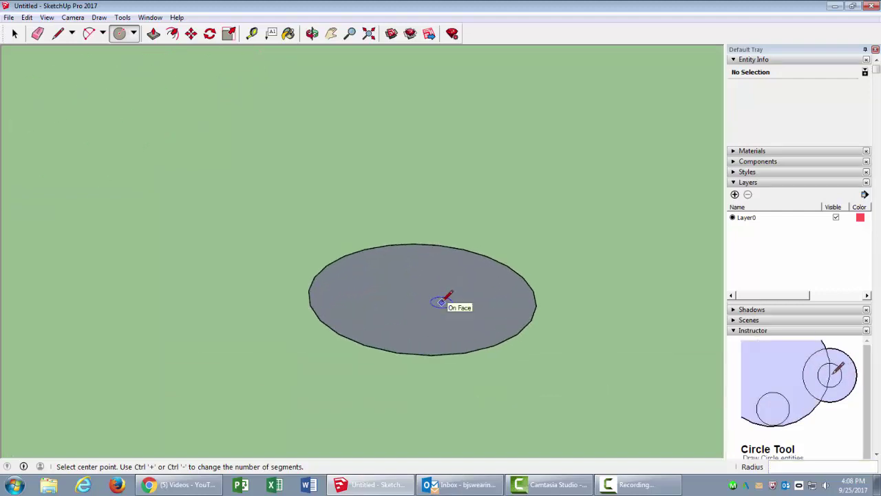
mouse_move(468, 297)
middle_down()
mouse_move(467, 289)
mouse_move(467, 306)
middle_up()
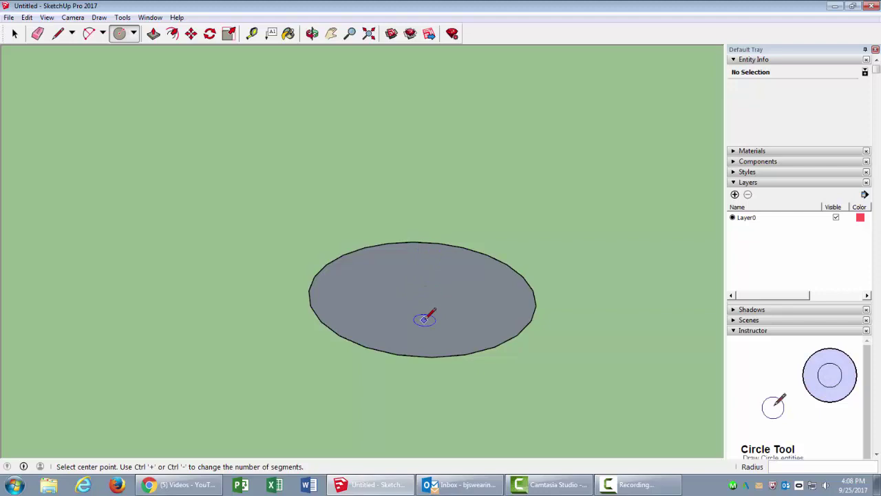
key(space)
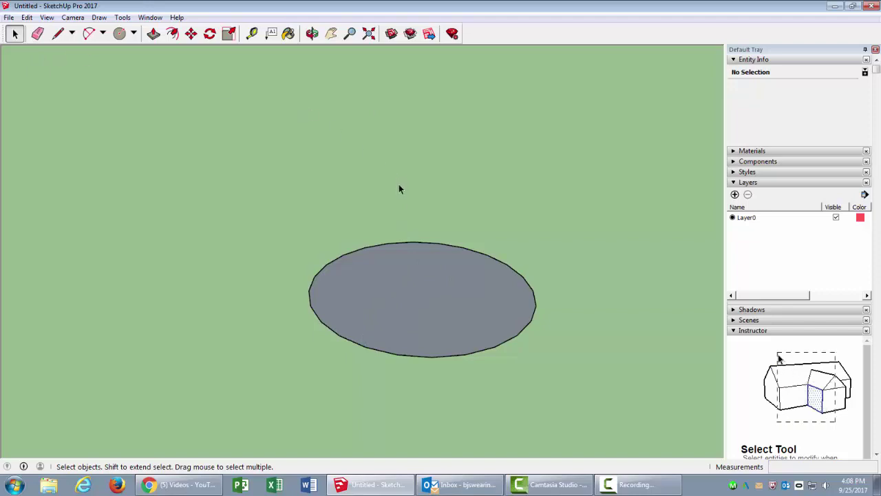
Draw a line from the circle's right edge through its centre to the left edge
key(l)
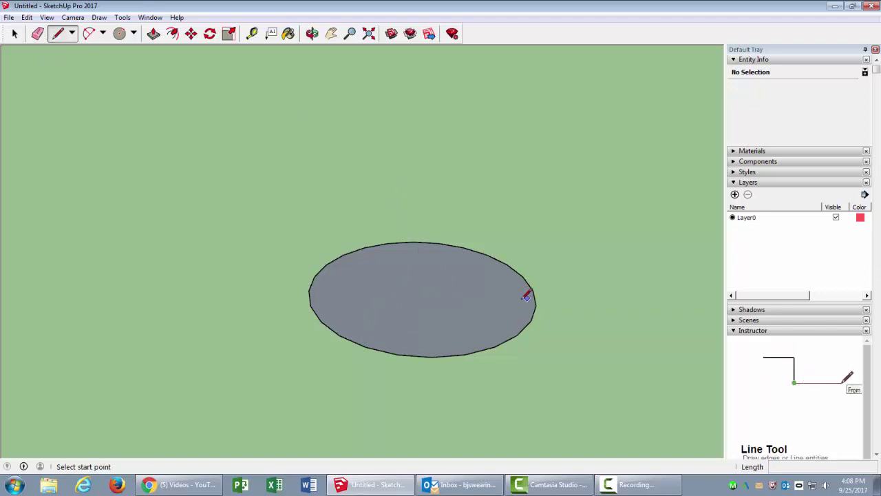
middle_drag(526, 296, 477, 380)
scroll(413, 298, down, 10)
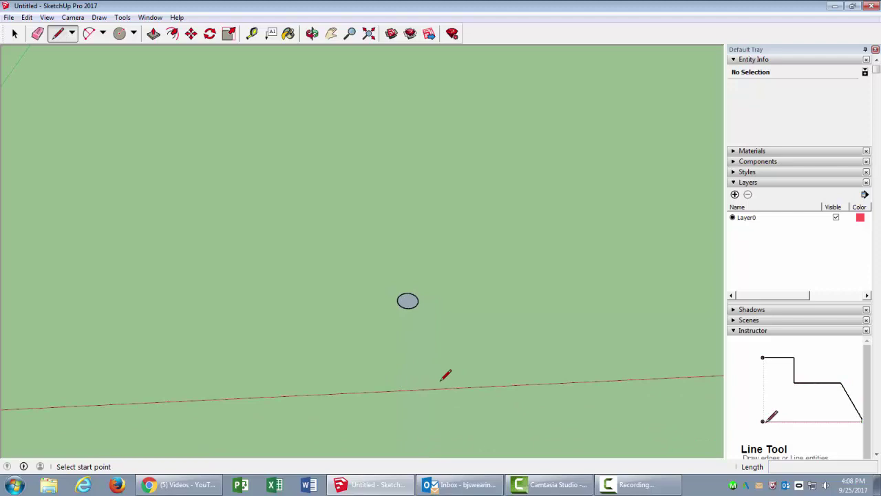
middle_drag(446, 376, 285, 250)
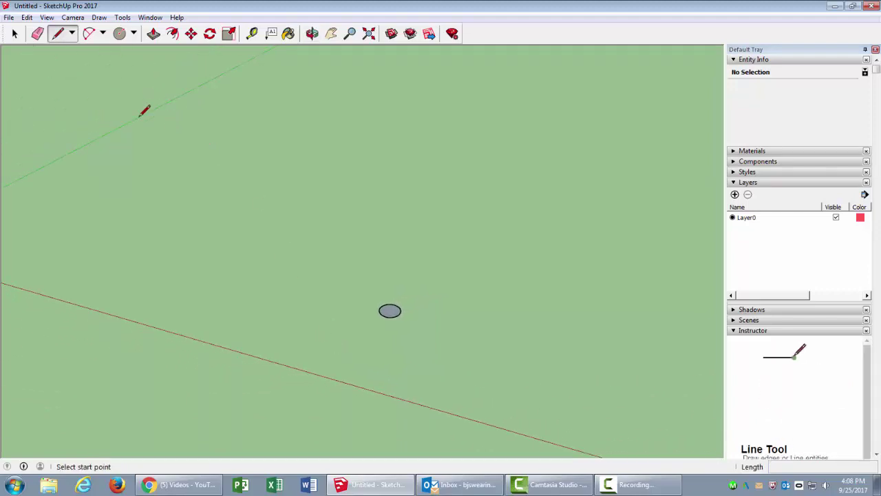
middle_drag(213, 327, 325, 372)
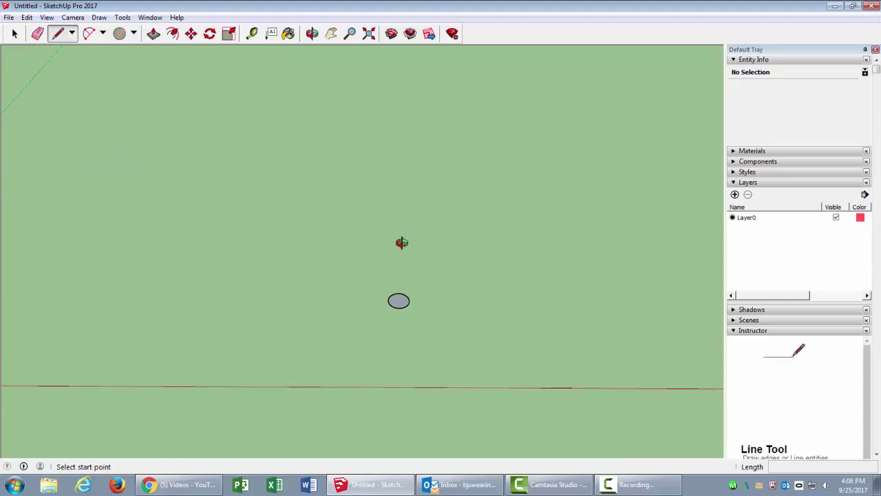
middle_drag(399, 301, 397, 292)
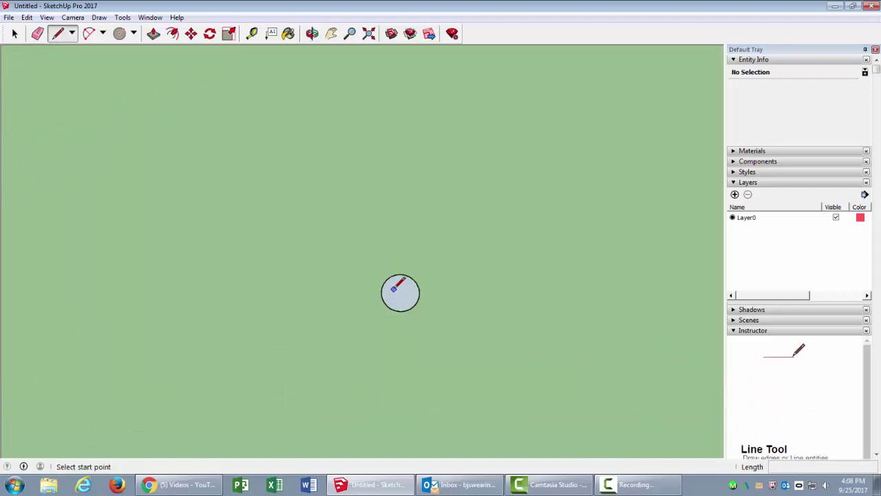
scroll(398, 290, up, 6)
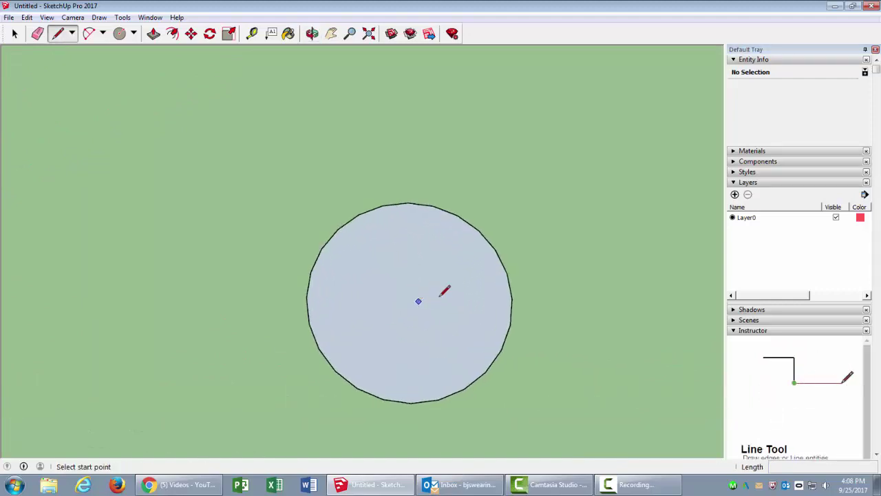
click(513, 297)
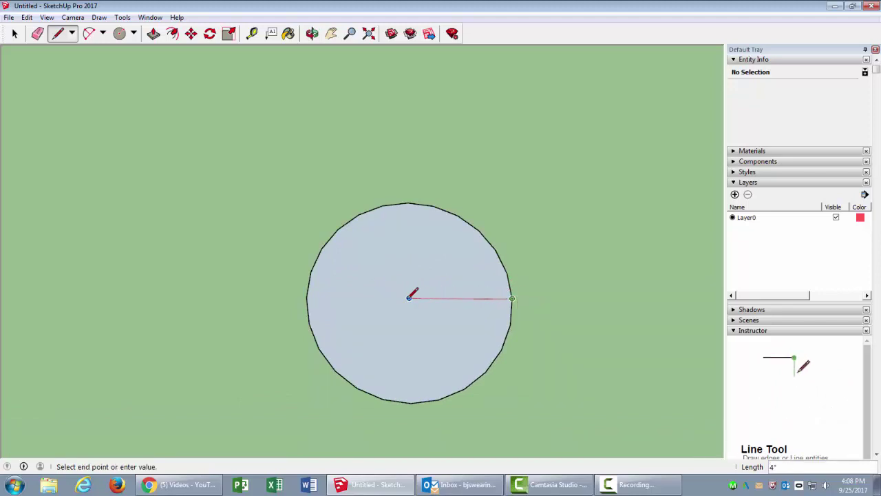
click(410, 298)
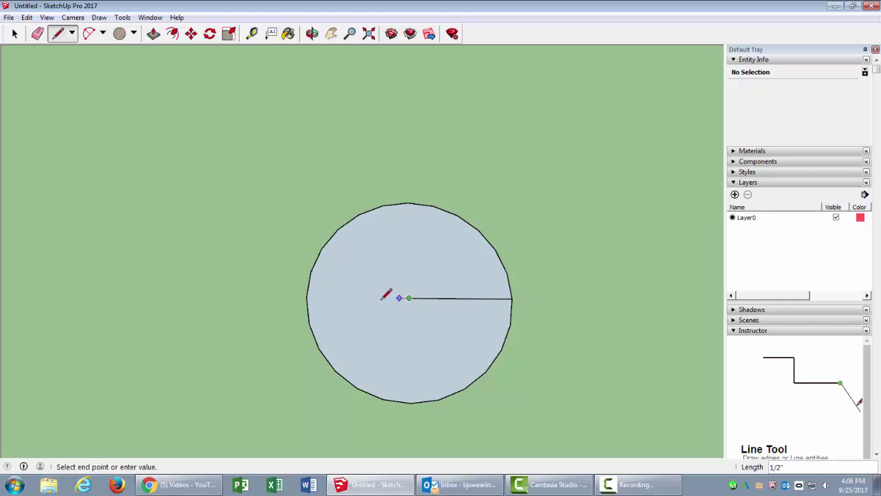
click(307, 298)
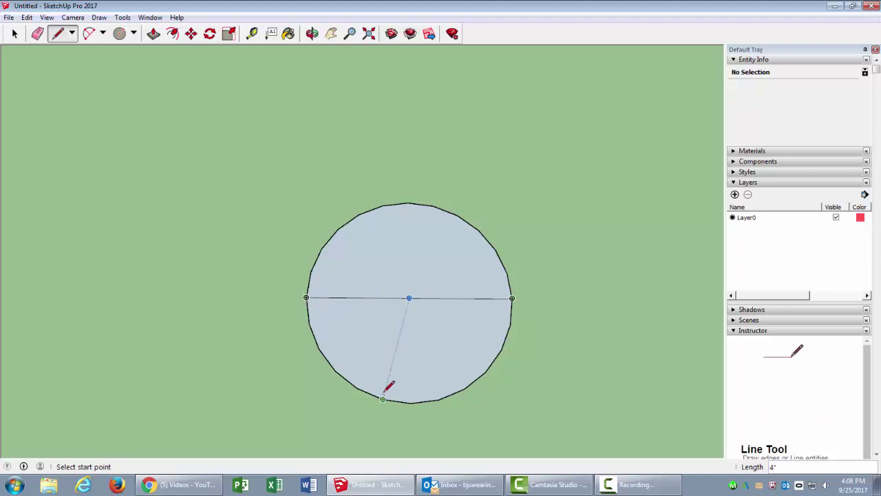
middle_drag(386, 391, 399, 297)
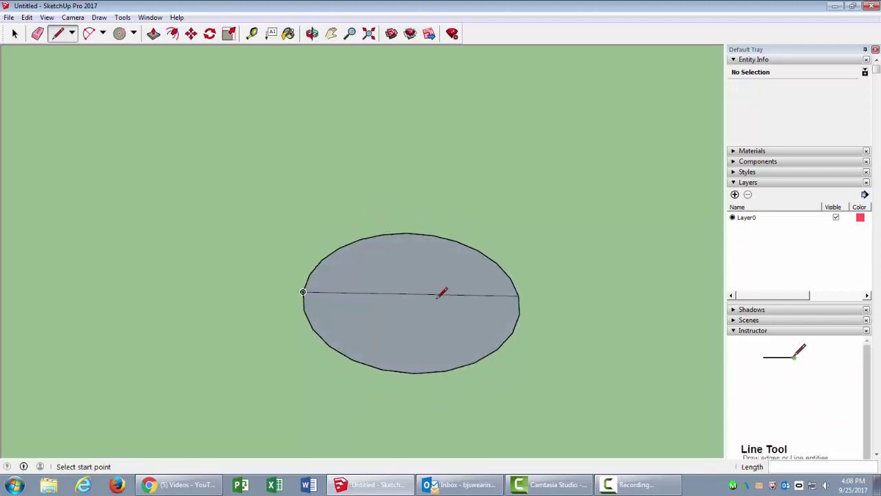
Window-select the whole circle and its diameter line, all 28 entities
key(space)
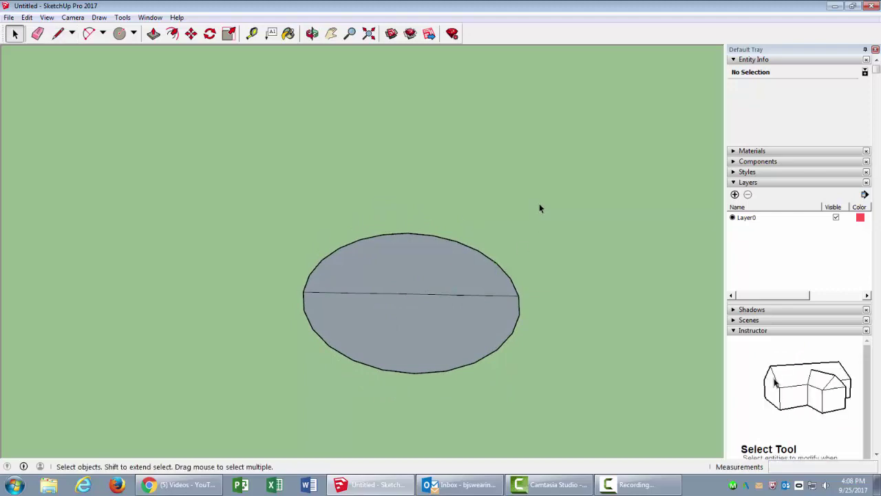
drag(265, 373, 312, 384)
middle_drag(371, 410, 376, 307)
scroll(395, 289, up, 3)
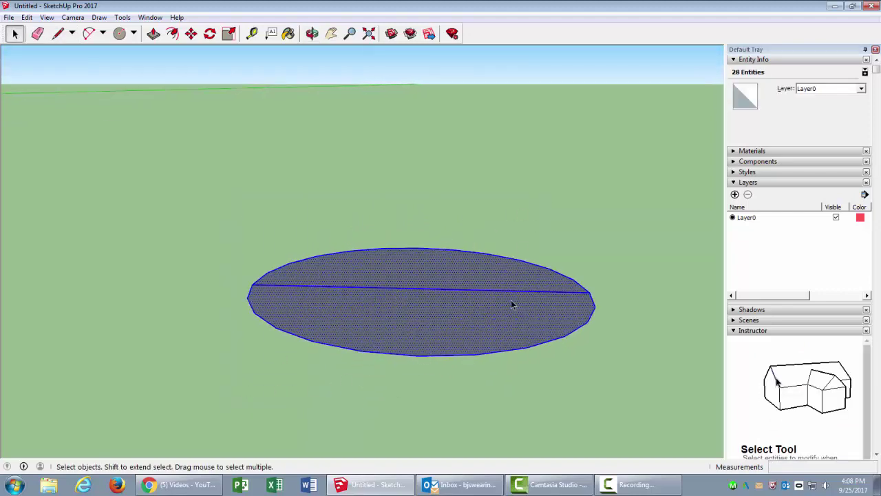
middle_drag(487, 284, 427, 317)
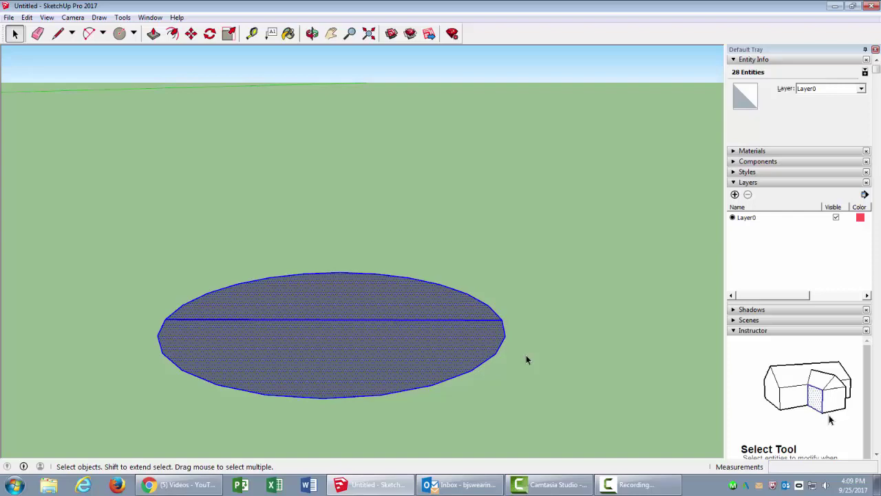
Activate the Move tool on the selected circle, viewed from a flatter angle
key(m)
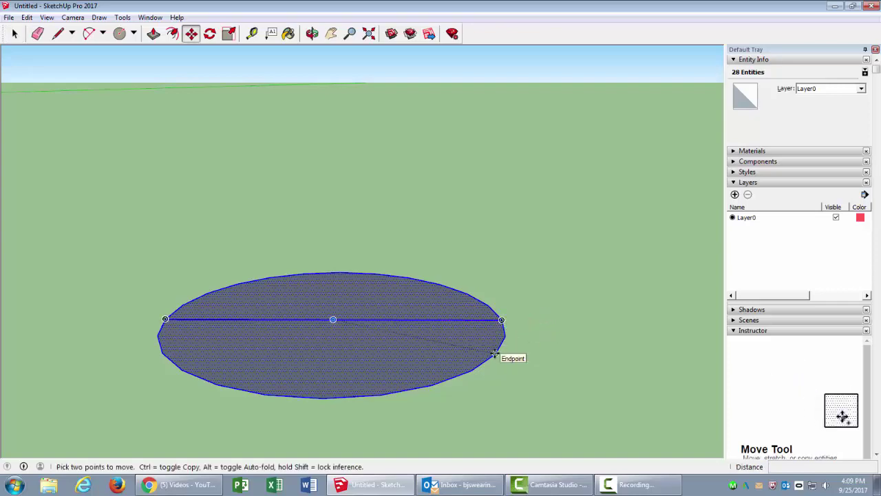
middle_drag(409, 235, 411, 485)
middle_drag(378, 241, 381, 130)
middle_drag(362, 311, 356, 205)
key(m)
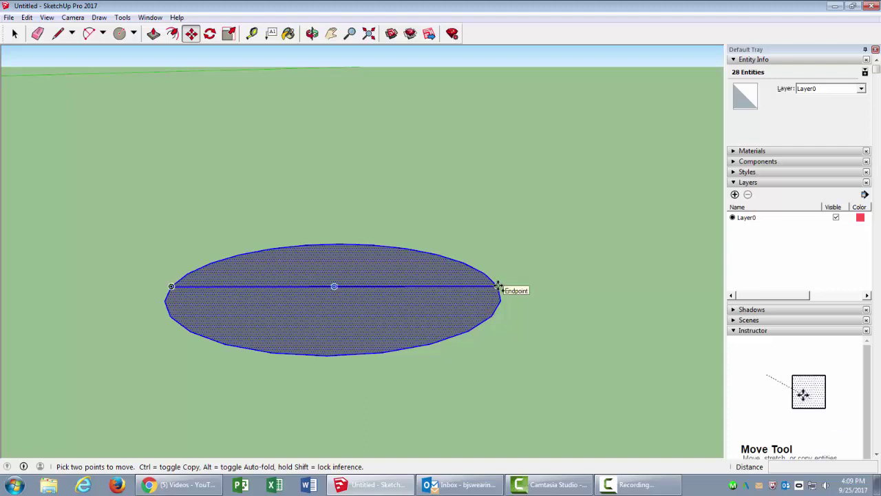
Ctrl-copy the disc straight up the blue axis and array one more copy above it
mouse_move(498, 286)
middle_down()
mouse_move(495, 261)
mouse_move(498, 284)
middle_up()
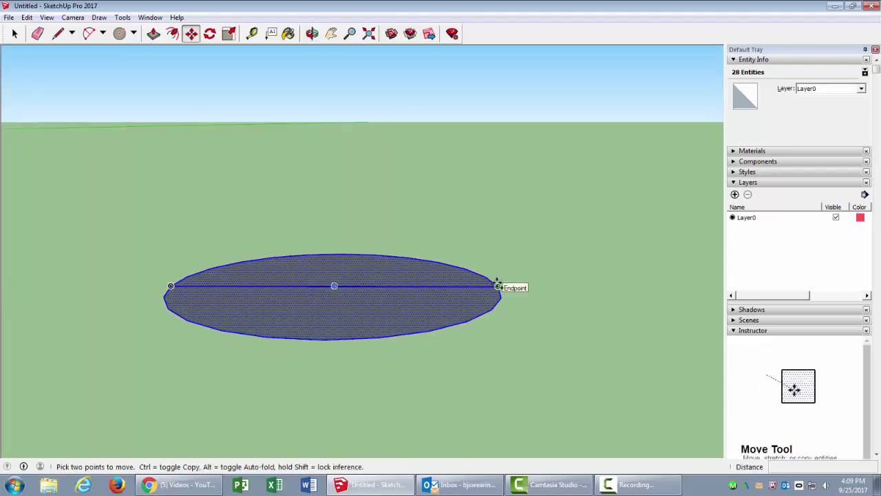
click(498, 286)
key(ctrl)
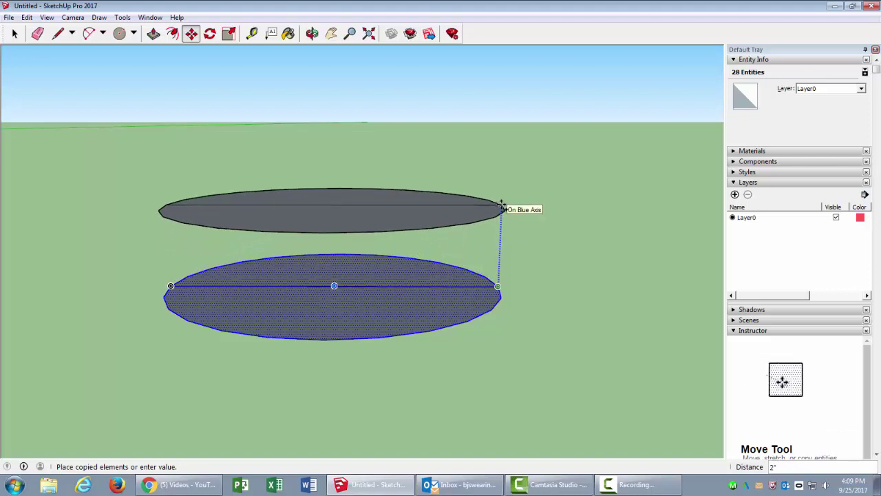
click(502, 205)
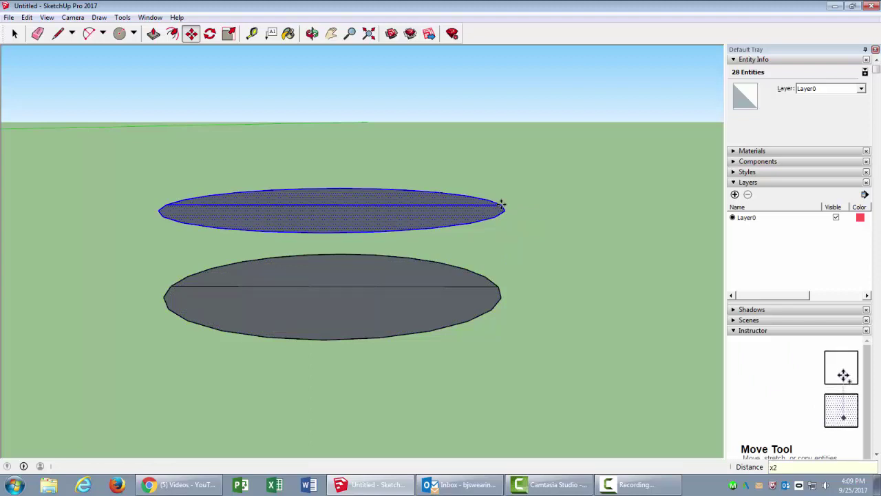
key(Return)
middle_drag(502, 203, 442, 180)
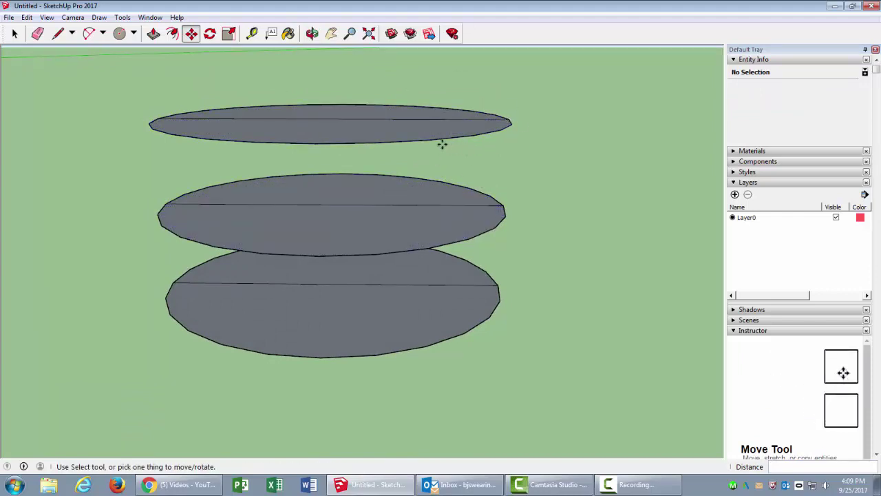
middle_drag(424, 160, 413, 200)
middle_drag(529, 236, 354, 228)
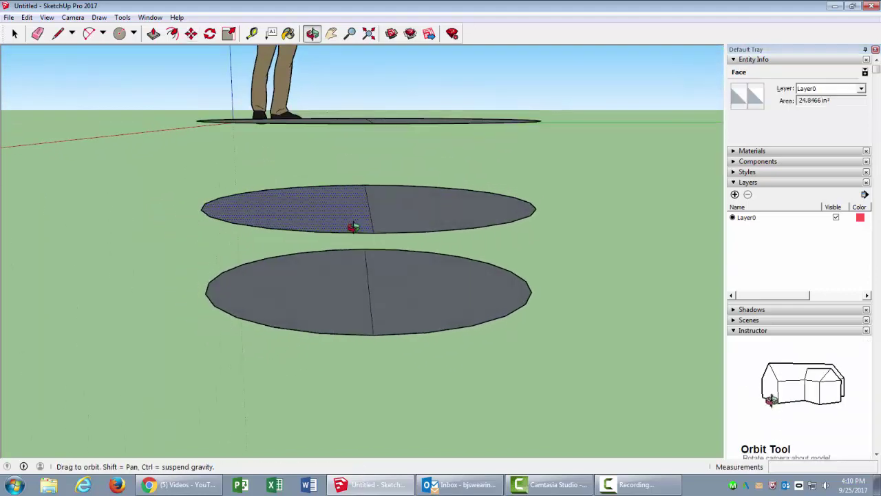
Draw a half-circle arc from the bottom disc's edge to the middle disc, bulging left
click(89, 33)
mouse_move(342, 263)
middle_down()
mouse_move(330, 255)
mouse_move(338, 260)
middle_up()
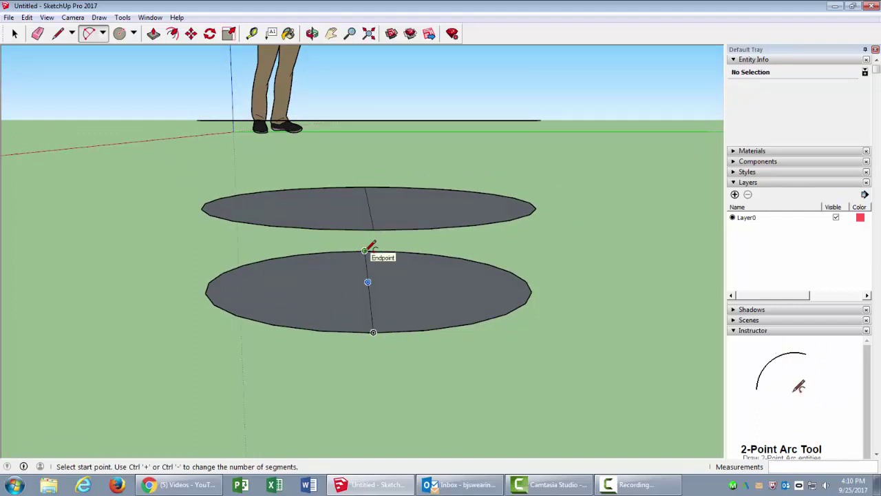
click(364, 250)
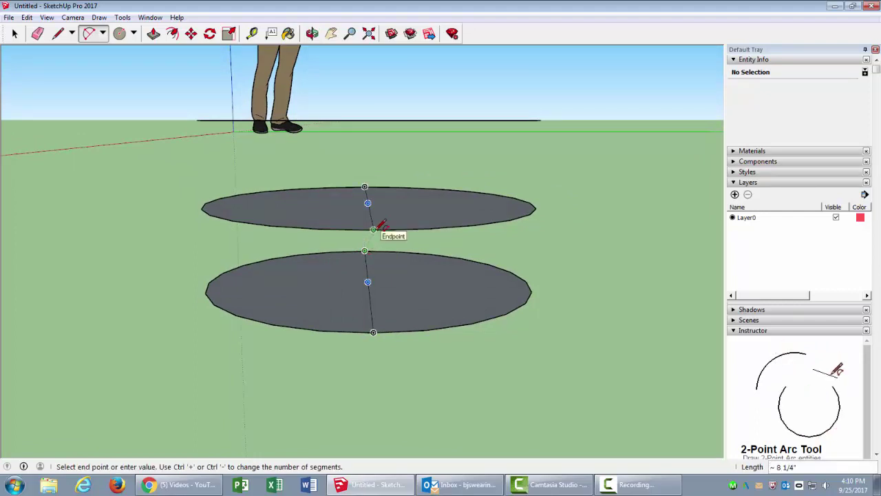
click(374, 229)
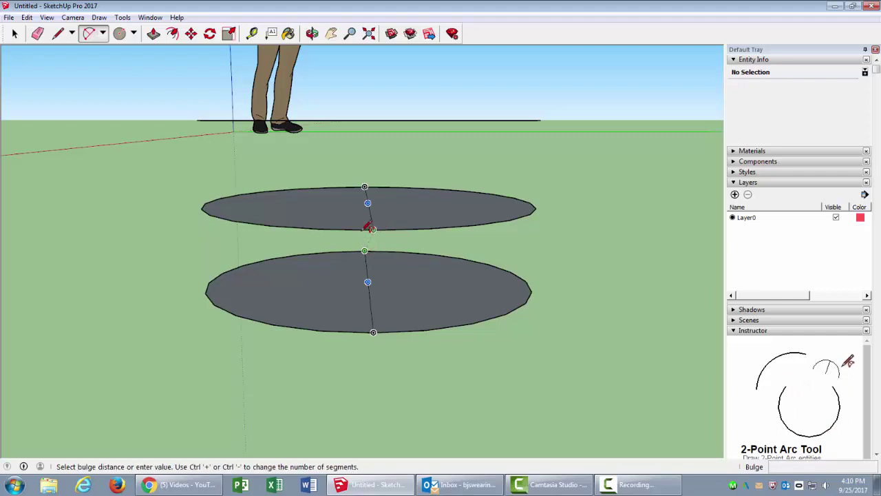
click(205, 240)
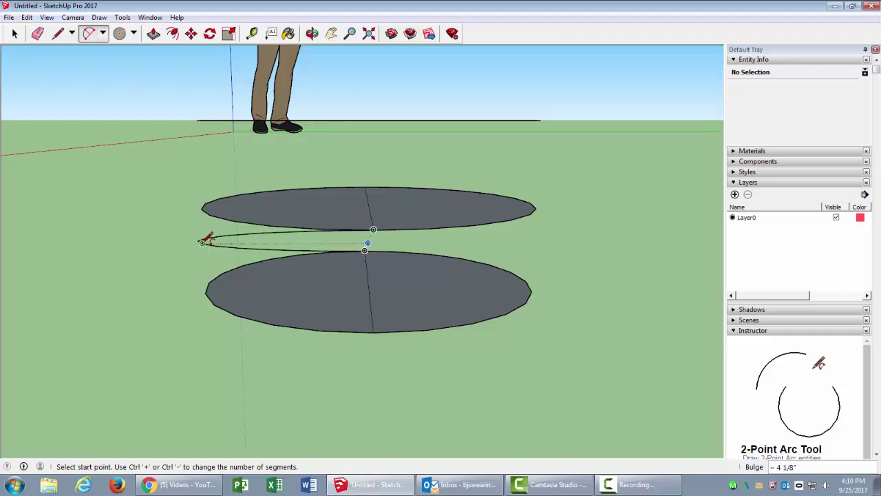
Draw a second half-circle arc from the first arc's end to the top disc, bulging right
mouse_move(209, 275)
middle_down()
mouse_move(417, 281)
mouse_move(248, 289)
middle_up()
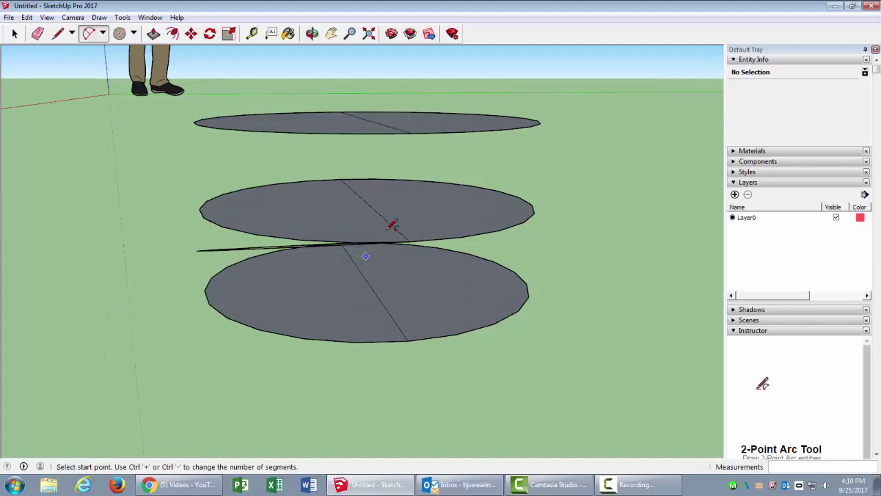
middle_drag(457, 288, 399, 252)
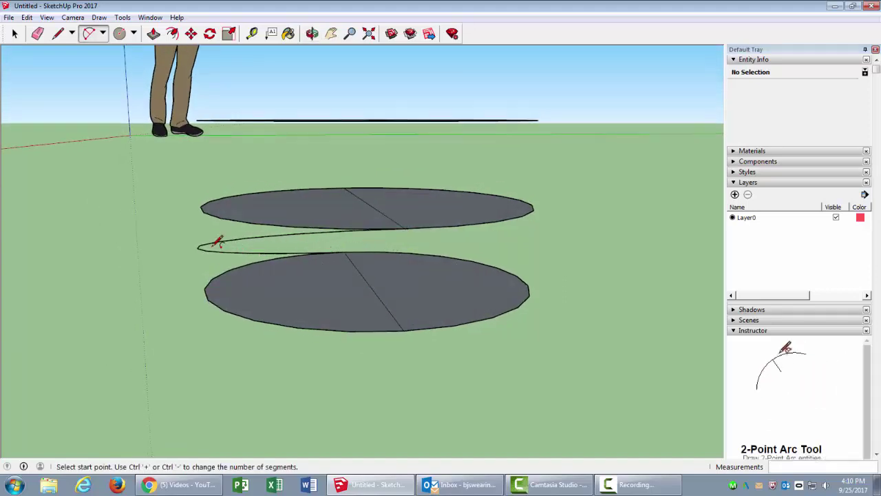
middle_drag(469, 202, 396, 257)
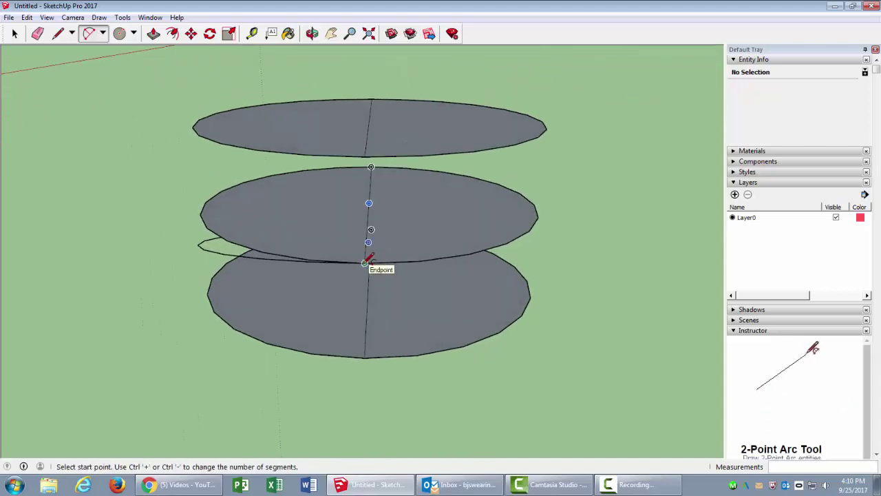
click(365, 262)
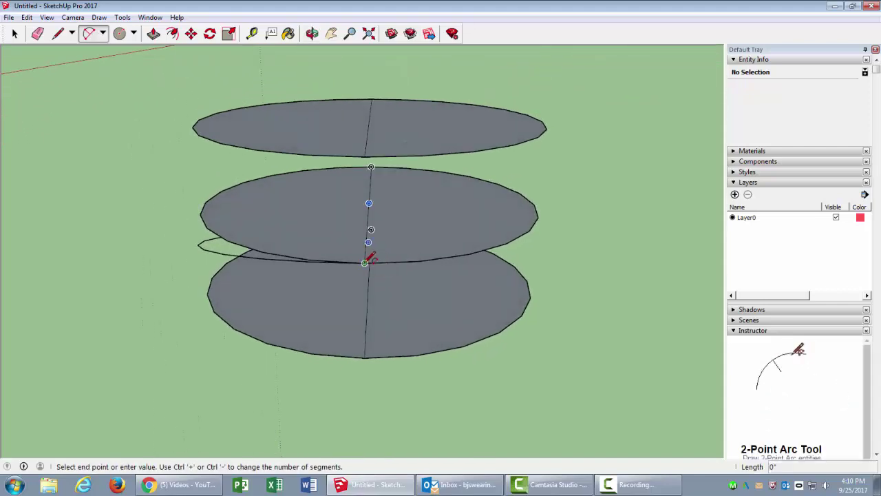
click(372, 99)
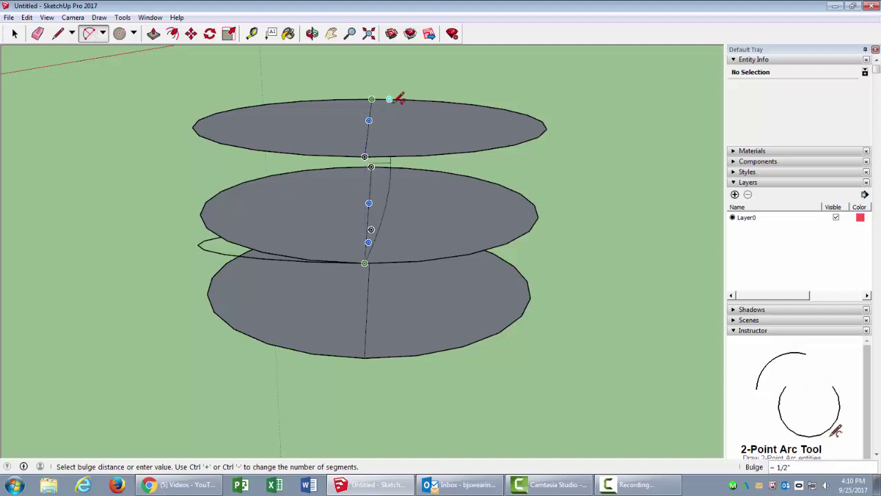
click(547, 160)
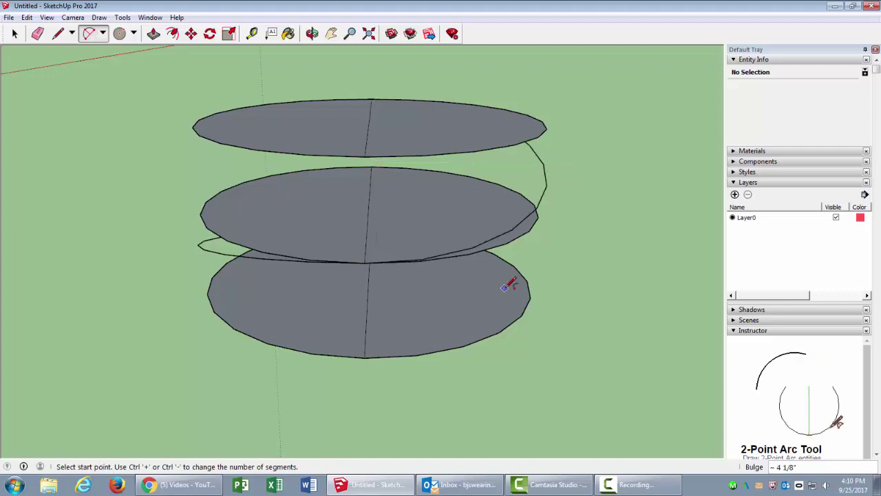
middle_drag(508, 286, 434, 322)
scroll(462, 369, down, 2)
Select and delete the top disc, then undo the deletion with Ctrl+Z
key(a)
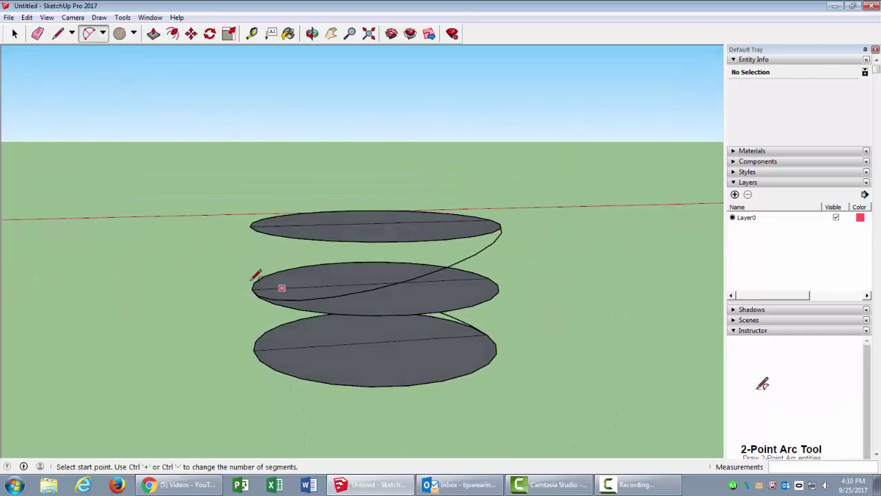
middle_drag(255, 278, 407, 305)
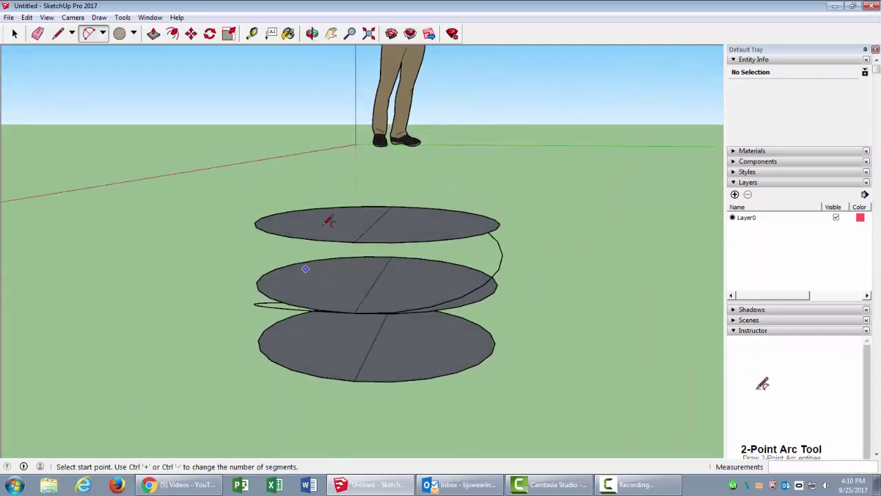
key(space)
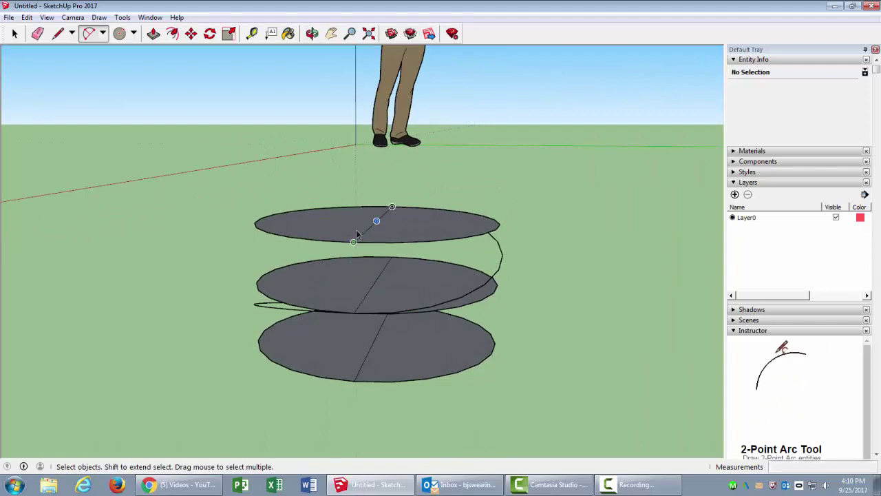
drag(385, 235, 402, 248)
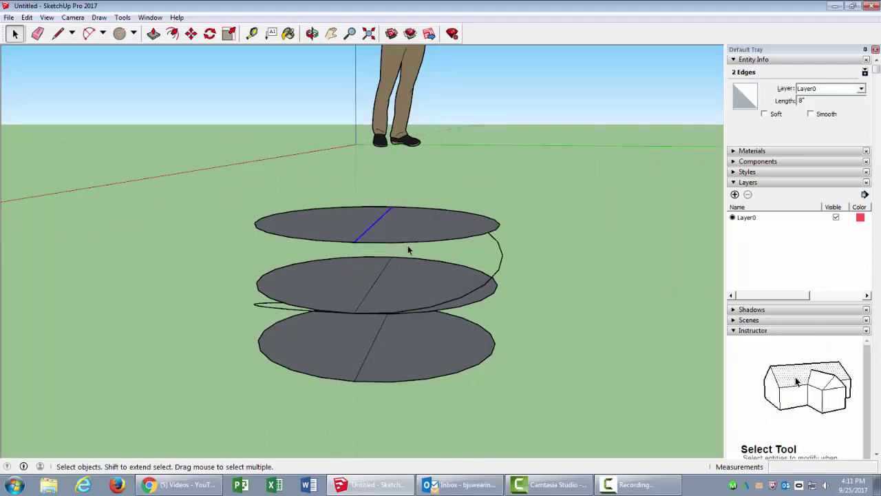
drag(426, 194, 342, 254)
key(Delete)
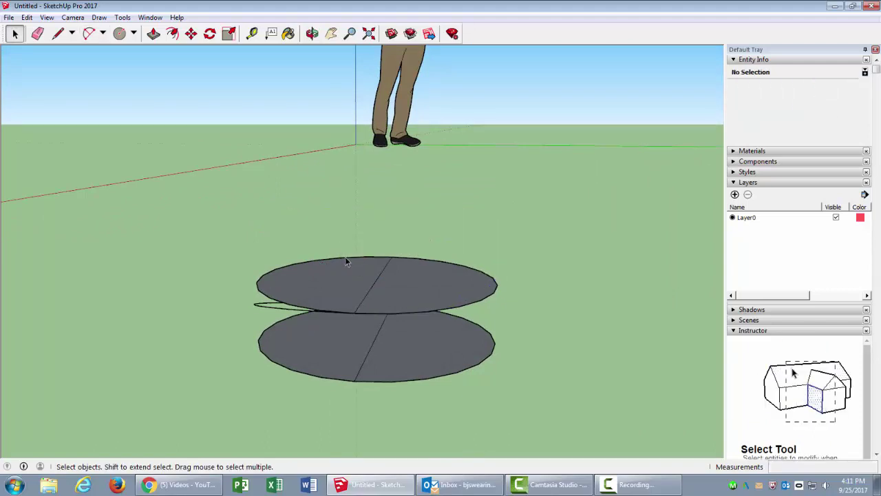
key(ctrl+z)
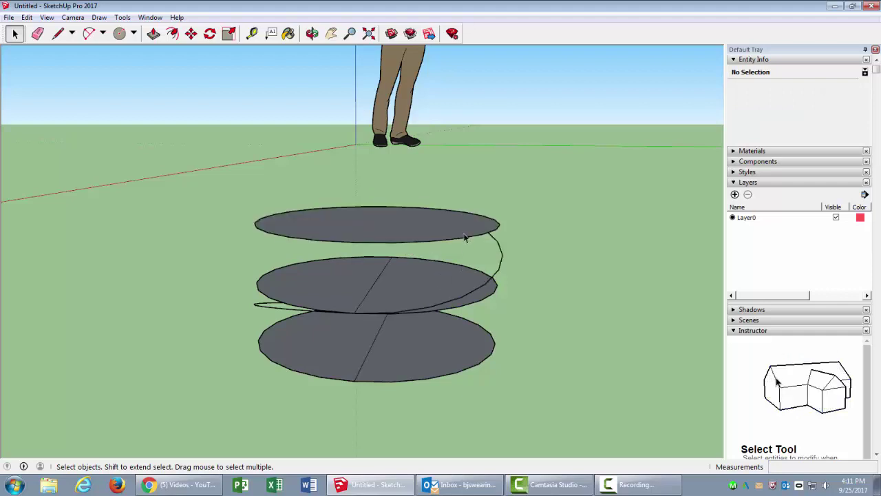
Erase the three discs' edges and dividing lines with the Eraser, keeping only the arcs
key(e)
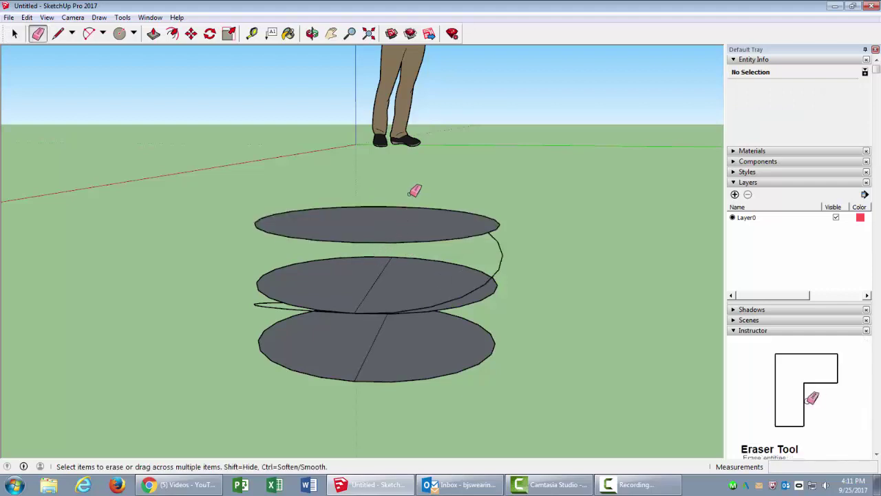
mouse_move(385, 253)
mouse_down()
mouse_move(411, 268)
mouse_move(424, 248)
mouse_move(406, 276)
mouse_move(380, 283)
mouse_move(364, 273)
mouse_move(323, 368)
mouse_move(407, 373)
mouse_move(358, 367)
mouse_up()
drag(301, 358, 359, 361)
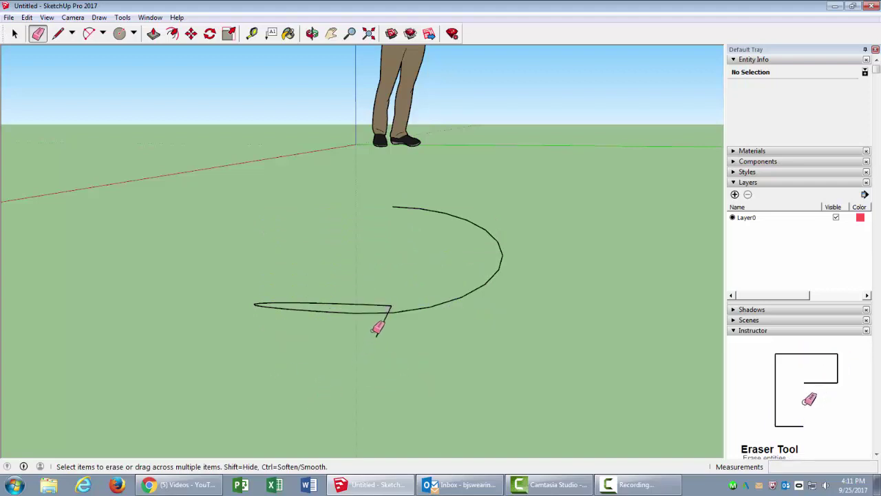
mouse_move(377, 329)
mouse_down()
mouse_move(400, 328)
mouse_move(385, 332)
mouse_up()
mouse_move(385, 332)
middle_down()
mouse_move(344, 338)
mouse_move(567, 372)
mouse_move(528, 256)
mouse_move(575, 262)
mouse_move(413, 250)
mouse_move(279, 282)
middle_up()
mouse_move(595, 292)
middle_down()
mouse_move(321, 275)
mouse_move(374, 266)
middle_up()
Copy the arc path from its lower to upper endpoint and array it 6x
key(space)
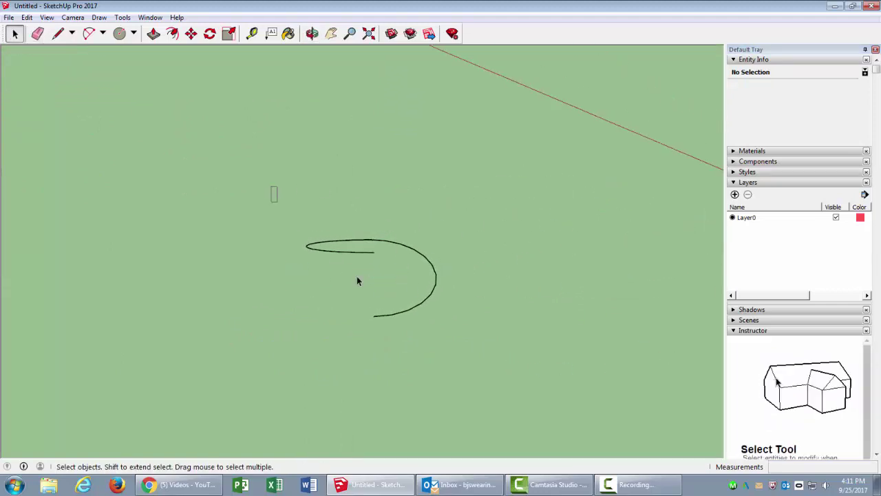
drag(357, 280, 509, 376)
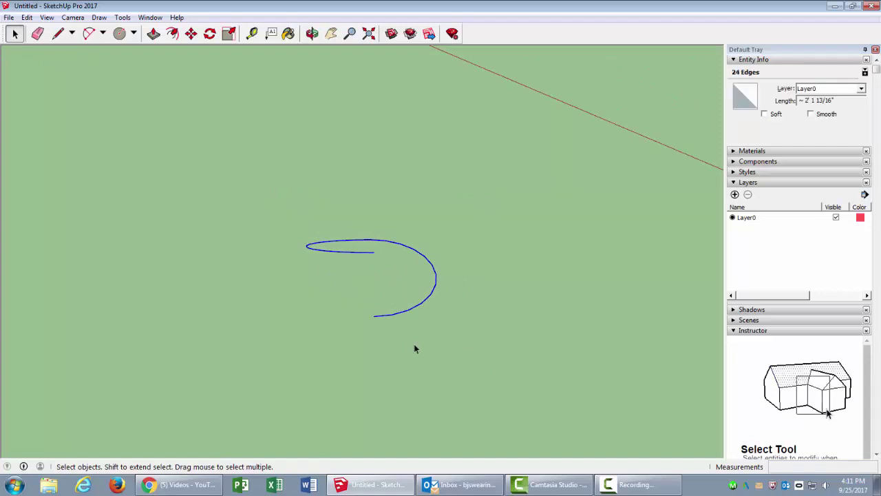
key(m)
middle_drag(360, 308, 376, 314)
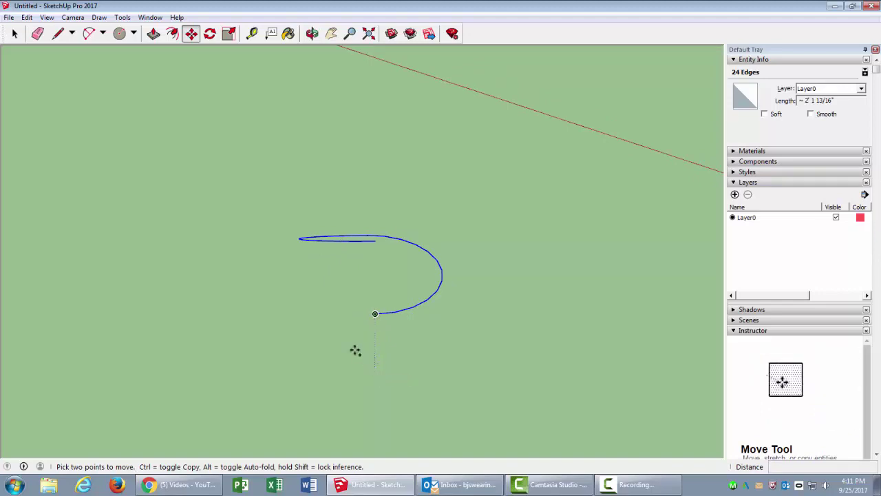
click(376, 314)
key(ctrl)
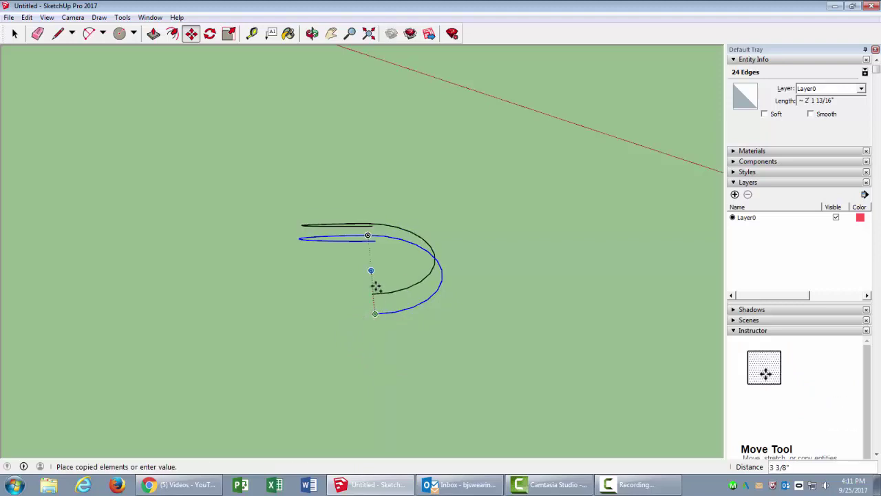
click(377, 241)
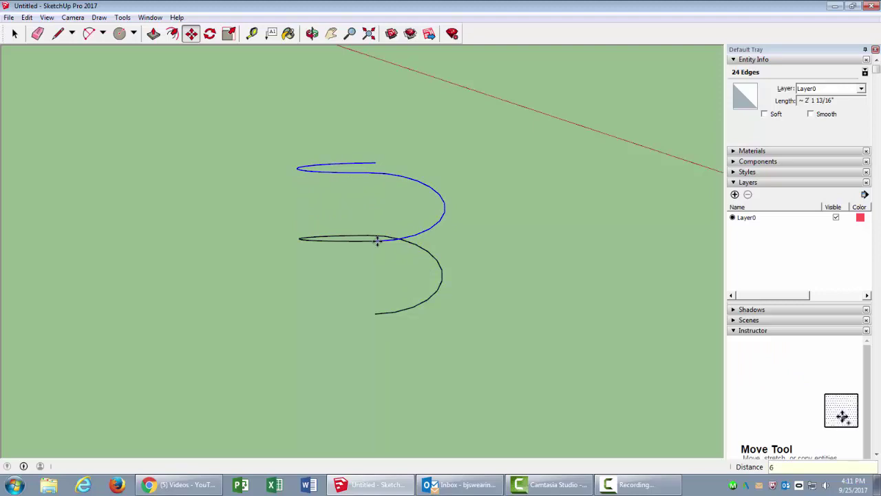
text(6x)
key(Return)
key(Escape)
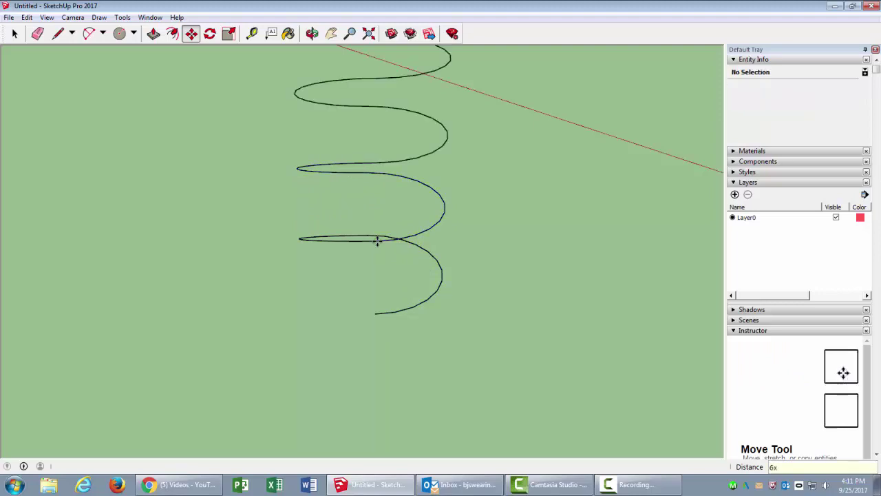
Orbit around the seven-turn helix until it stands upright in view
middle_drag(378, 240, 410, 340)
scroll(412, 334, down, 3)
key(o)
drag(415, 326, 496, 255)
key(m)
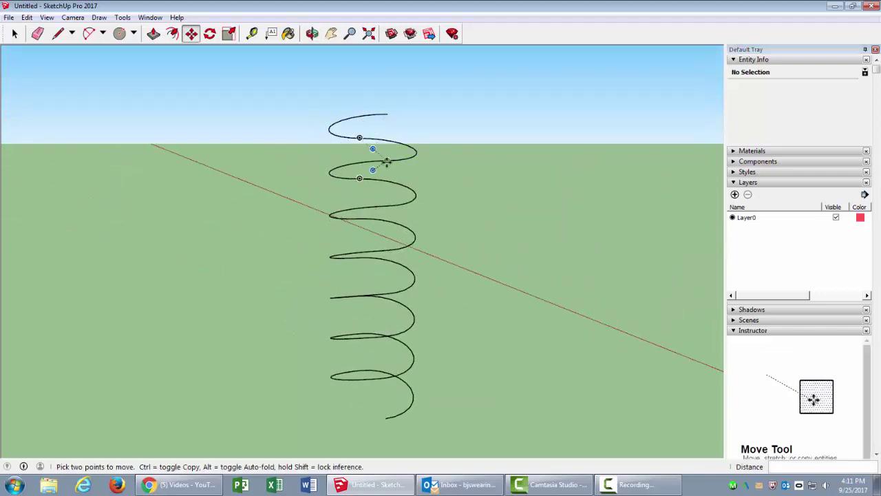
key(o)
drag(335, 153, 388, 346)
key(m)
middle_drag(388, 346, 413, 301)
scroll(415, 417, up, 6)
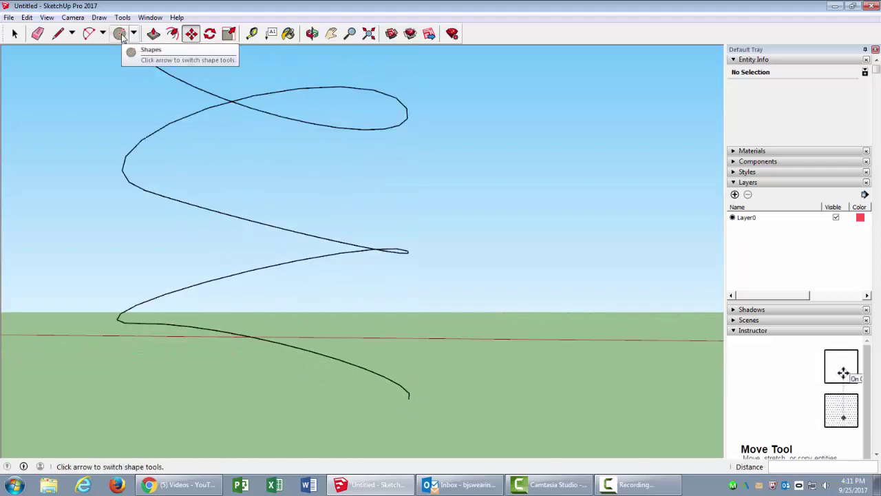
Draw a circle of radius 1.5 centred on the helix's lower endpoint
click(120, 34)
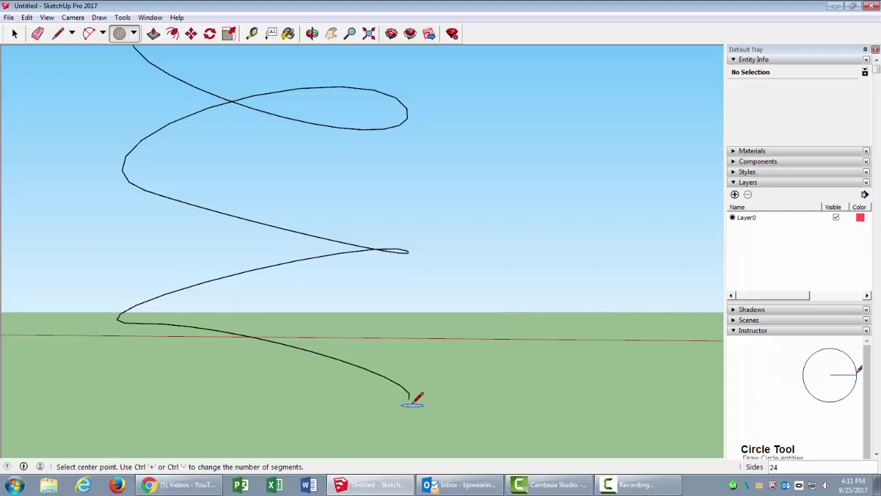
mouse_move(409, 399)
middle_down()
mouse_move(419, 374)
mouse_move(411, 393)
middle_up()
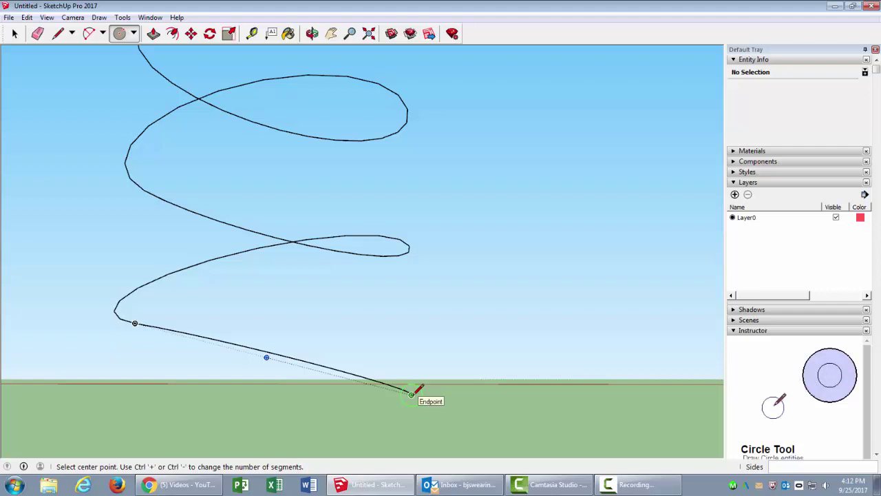
click(411, 394)
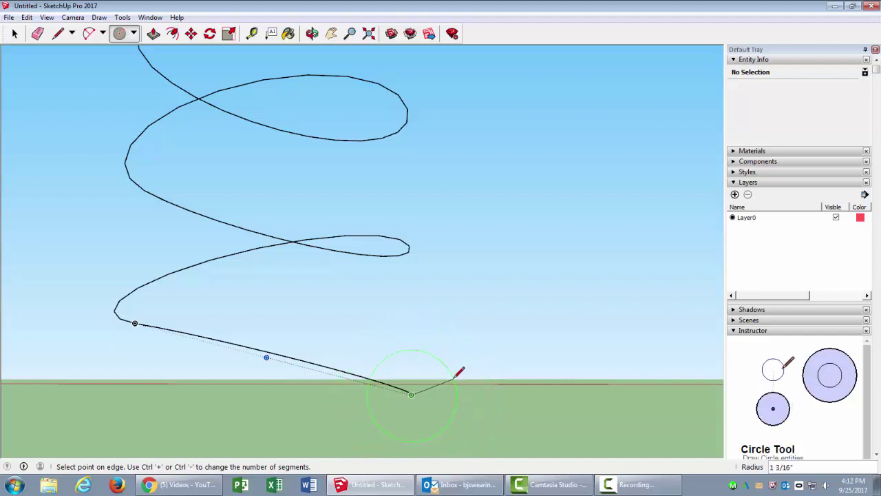
click(465, 371)
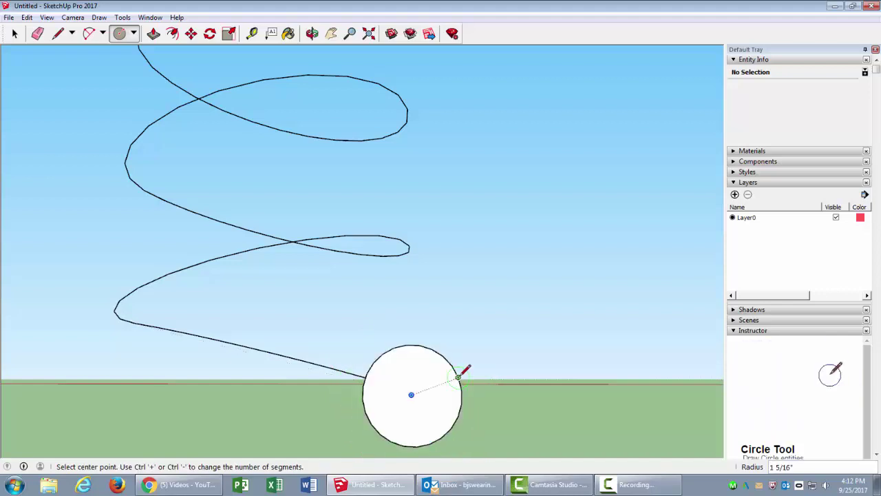
text(1.5)
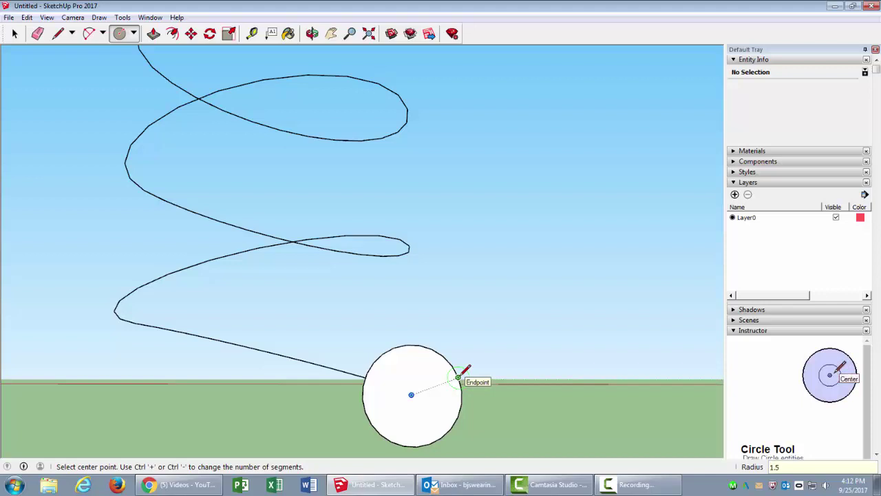
key(Return)
Box-select the helix turns with the Select tool
middle_drag(462, 329, 436, 309)
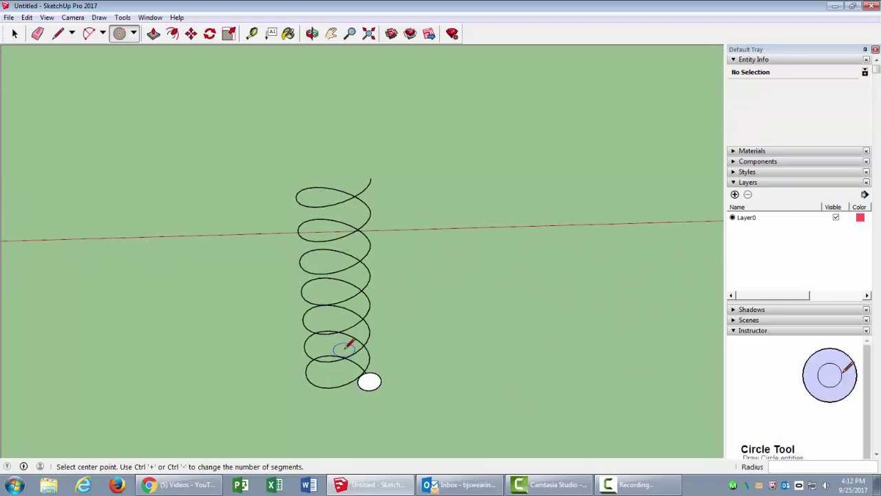
key(space)
drag(277, 144, 349, 408)
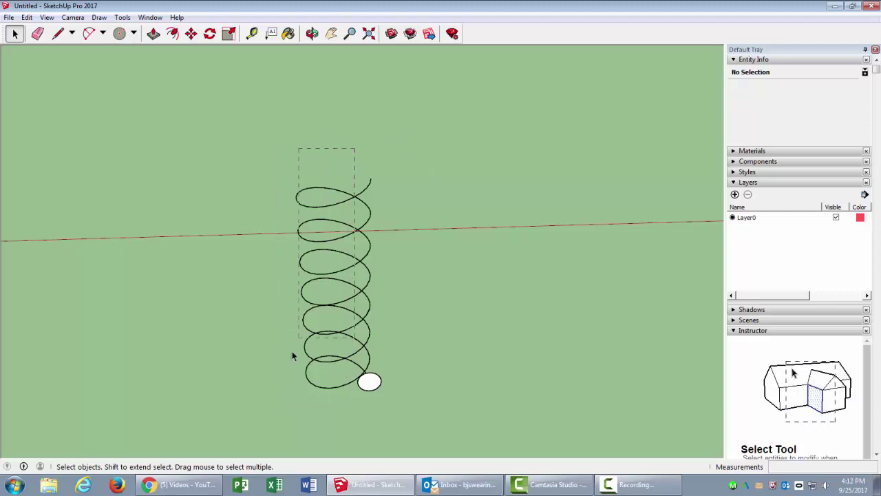
Select the whole helix and run Tools > Follow Me on the 1.5-inch circle face
triple_click(371, 254)
middle_drag(389, 255, 411, 221)
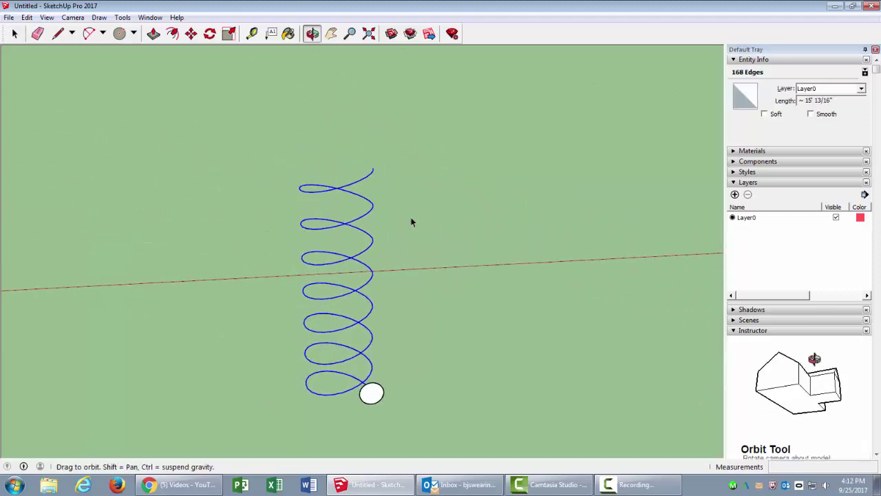
click(124, 18)
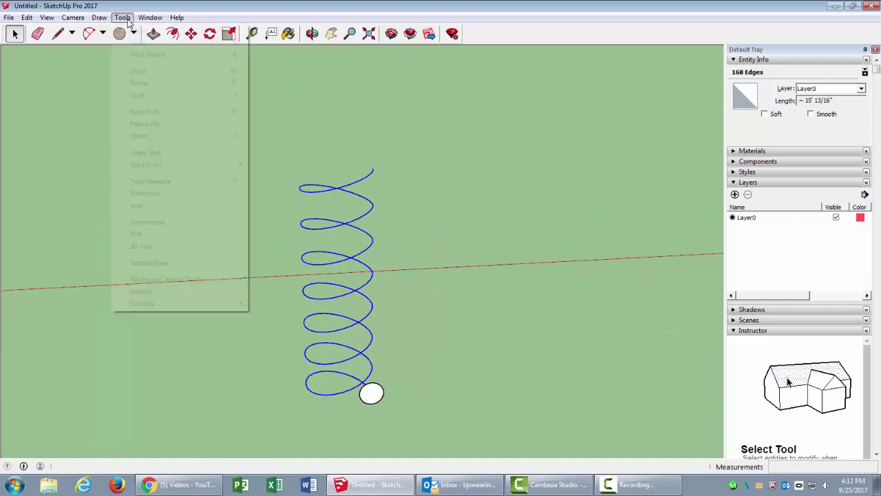
click(162, 124)
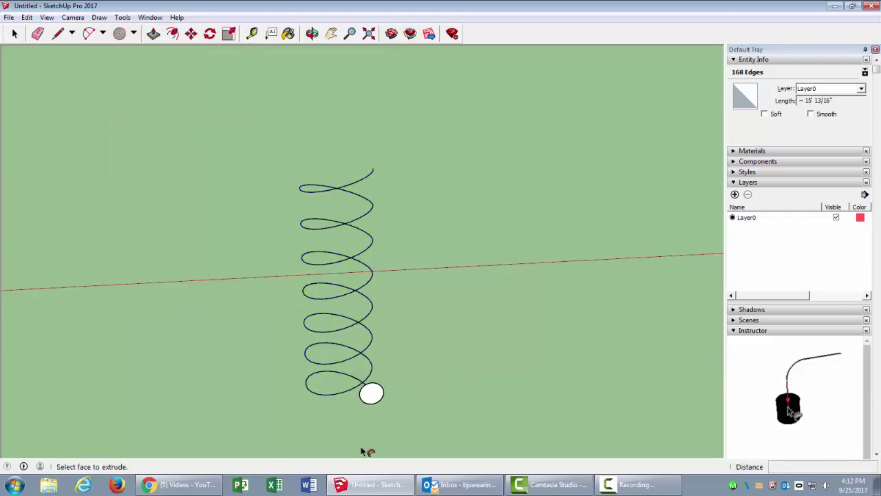
click(382, 396)
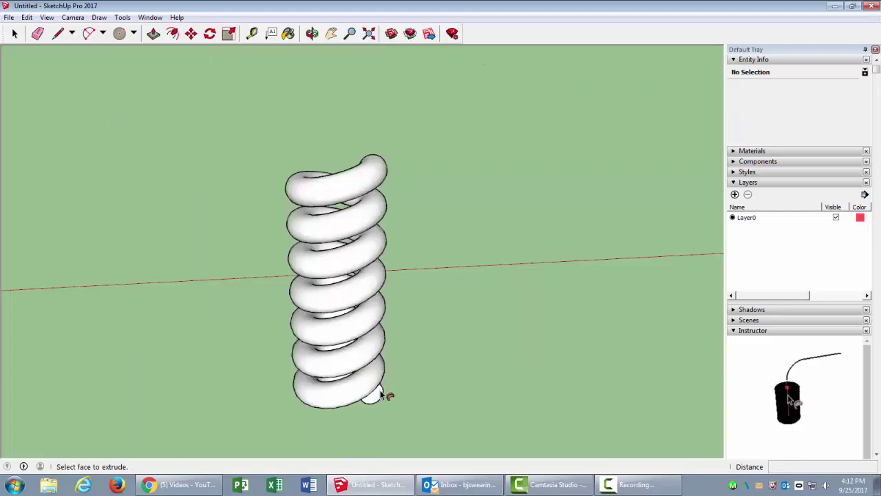
key(o)
middle_drag(337, 382, 246, 291)
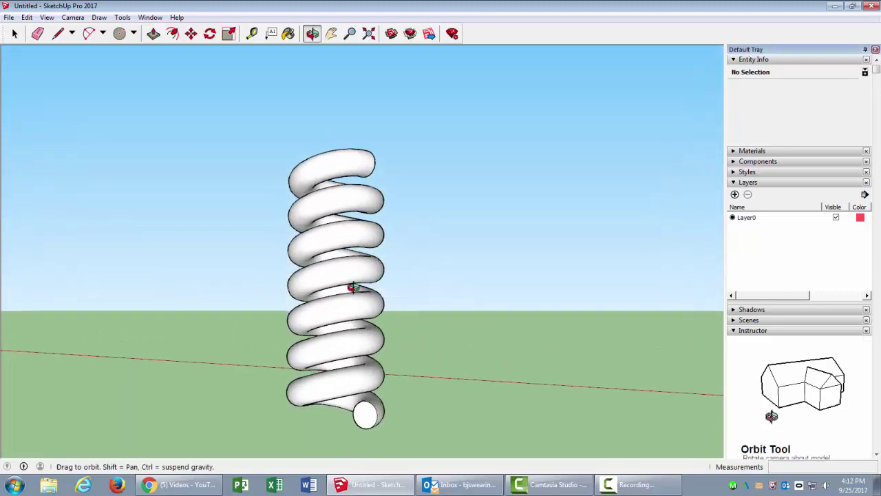
middle_drag(354, 289, 406, 285)
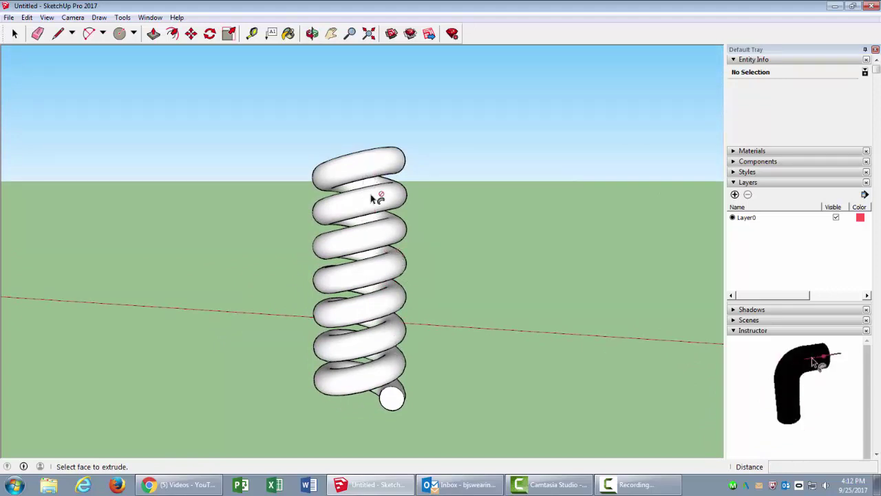
click(393, 403)
middle_drag(393, 403, 386, 402)
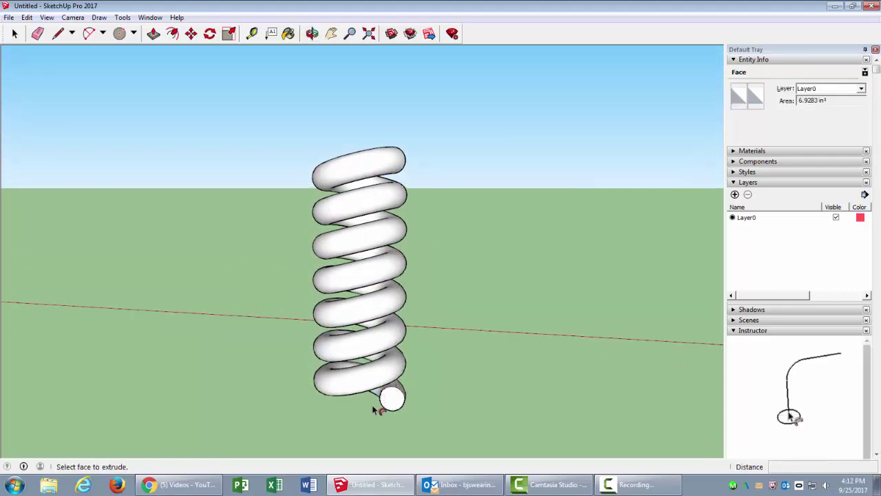
click(403, 402)
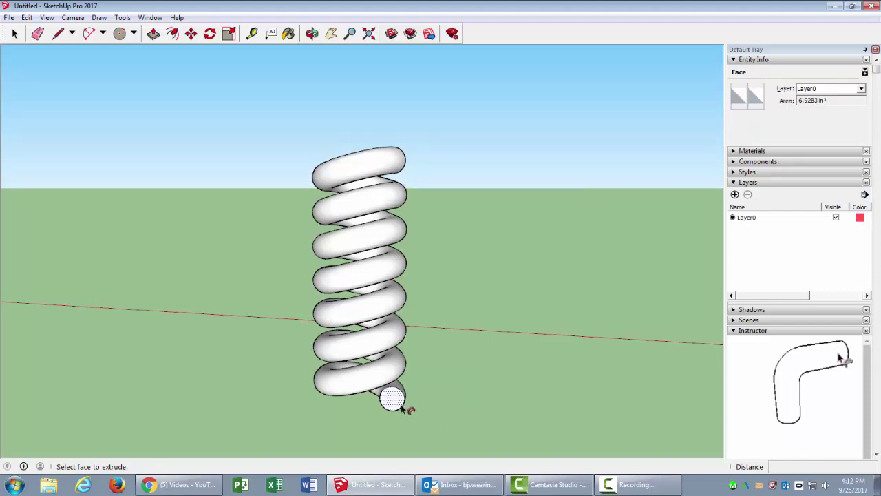
middle_drag(385, 242, 369, 377)
middle_drag(449, 334, 453, 278)
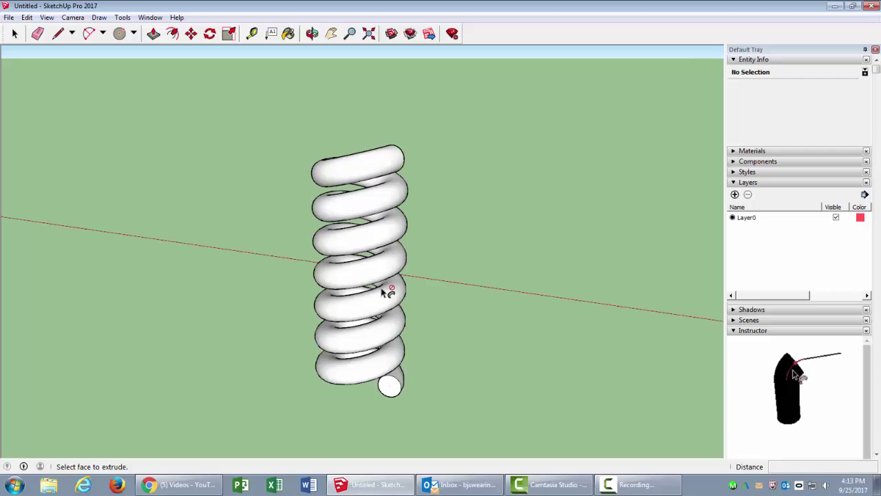